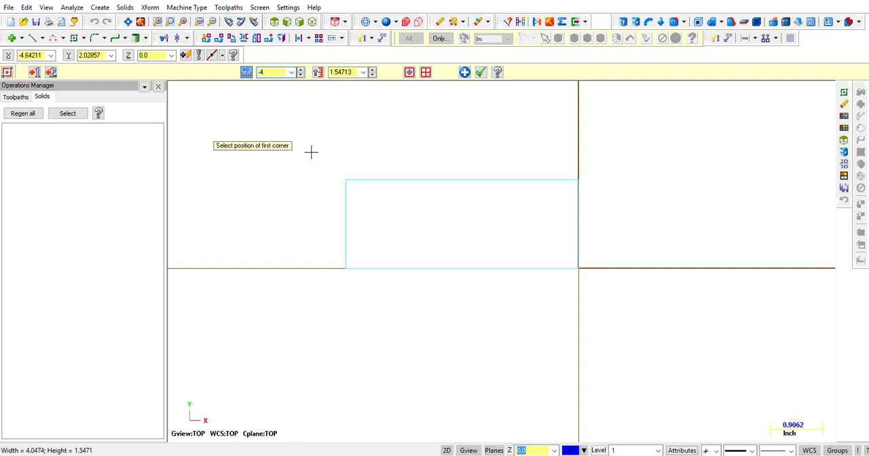
Set the rectangle's height to 1.5 inches and complete the rectangle.
click(356, 72)
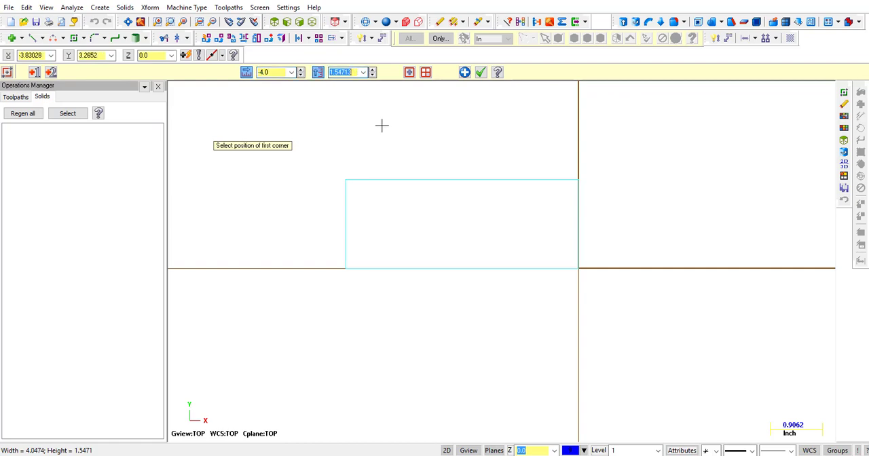
text(1.5)
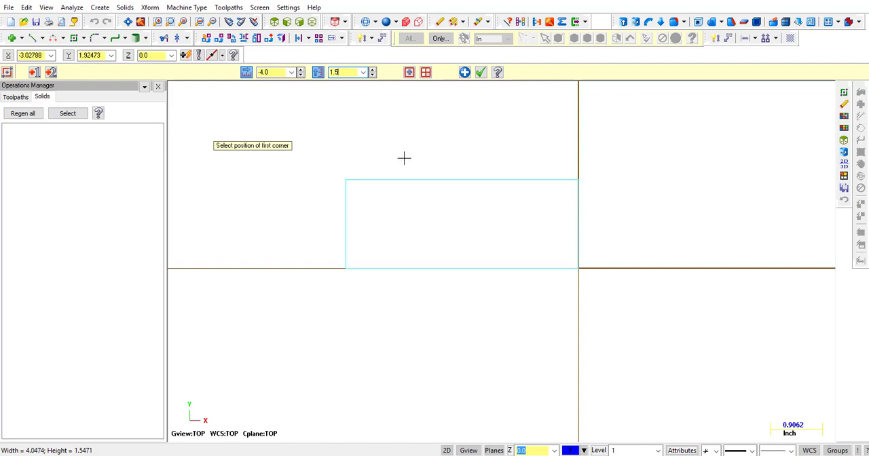
click(481, 72)
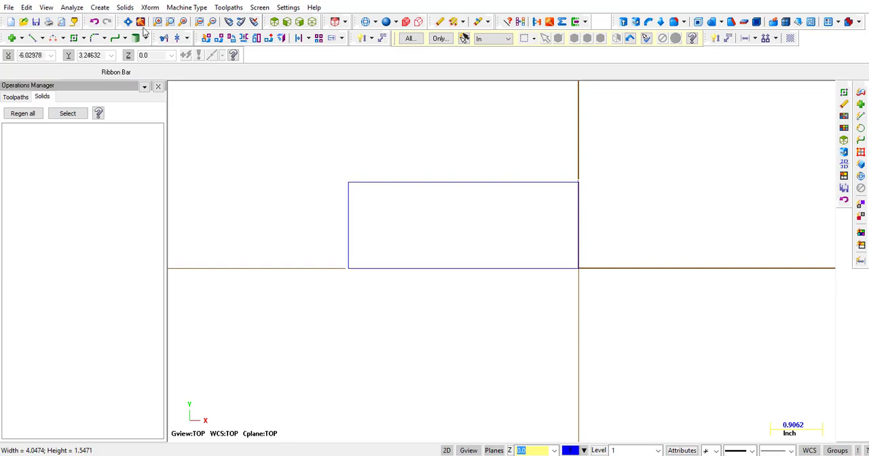
Revolve the rectangle from 0 to 360 degrees about its lower horizontal edge as a new solid body.
click(125, 8)
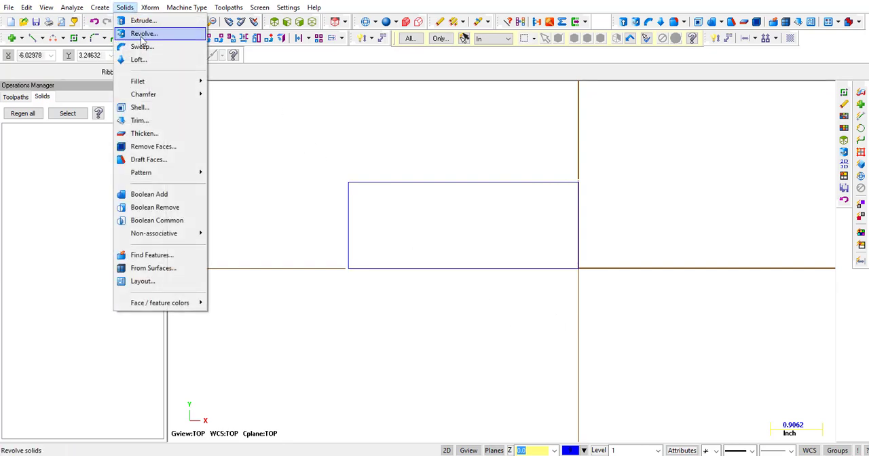
click(142, 34)
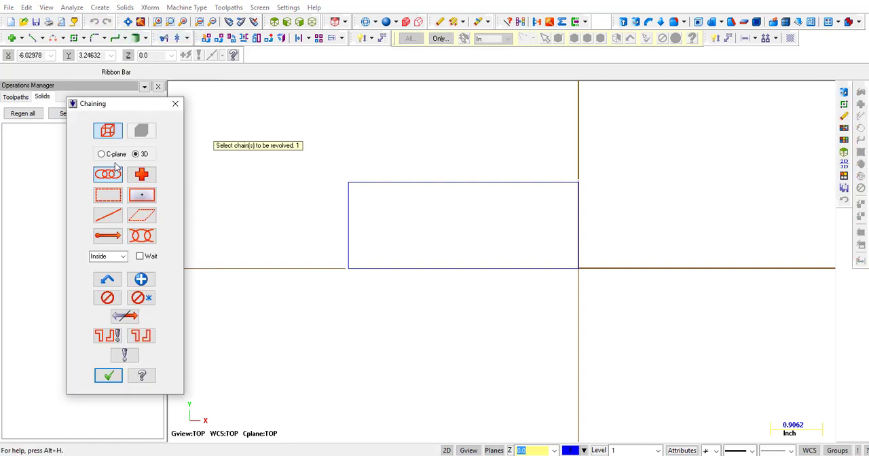
click(373, 182)
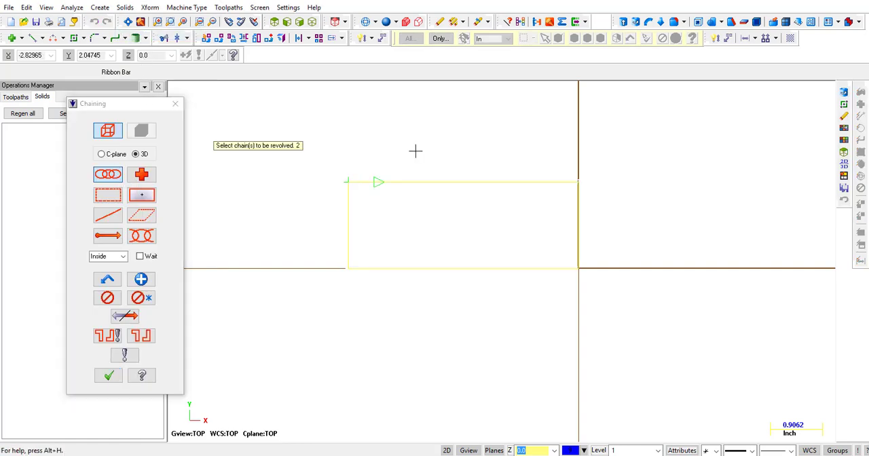
click(109, 377)
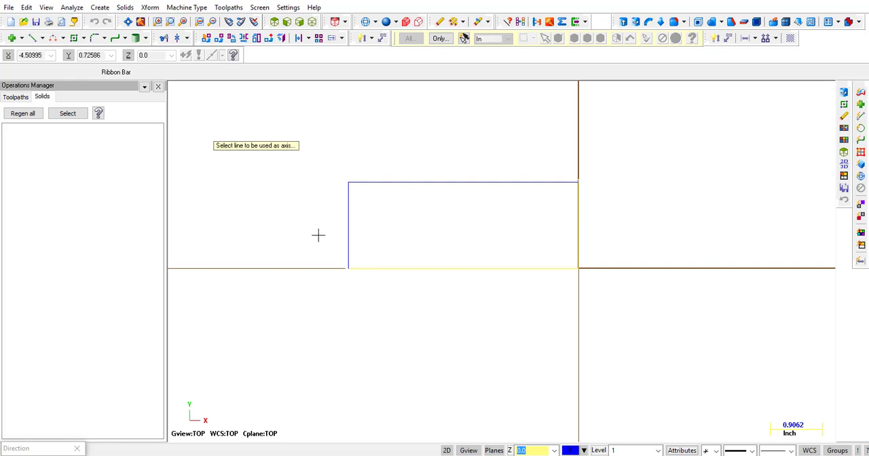
click(423, 268)
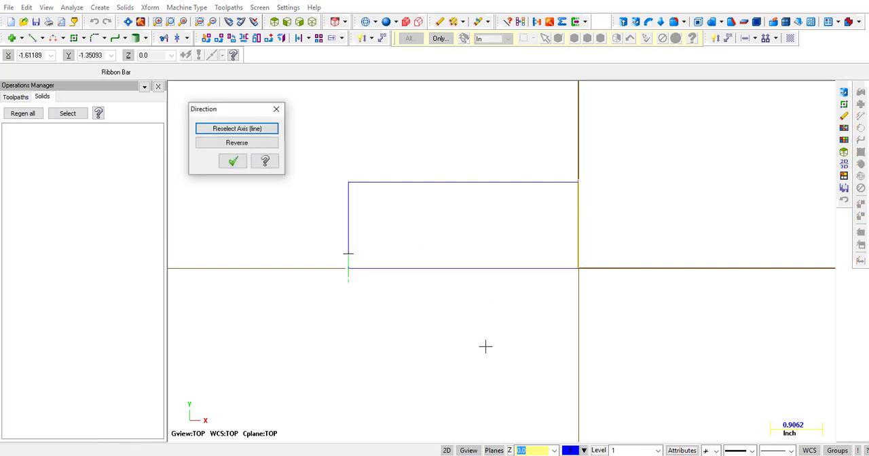
click(234, 163)
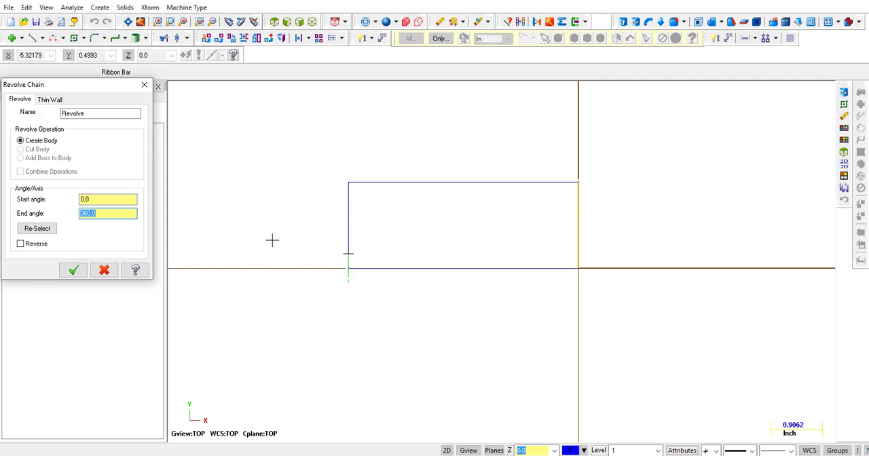
middle_drag(272, 240, 360, 196)
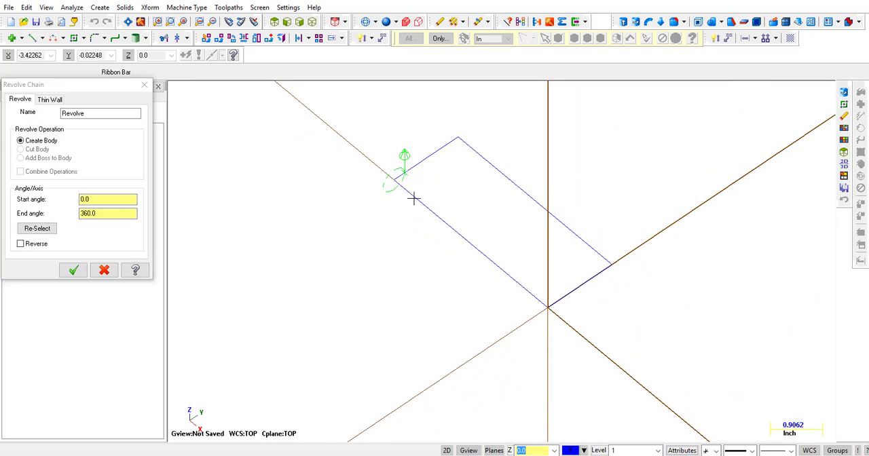
click(74, 271)
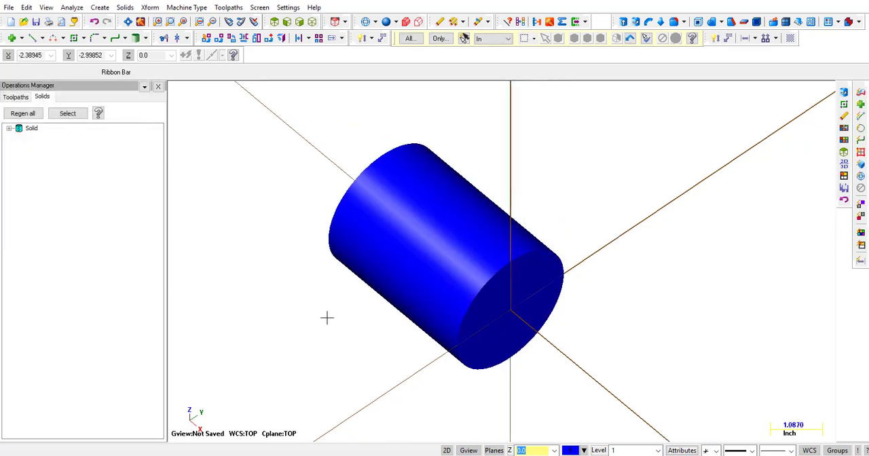
scroll(308, 316, up, 1)
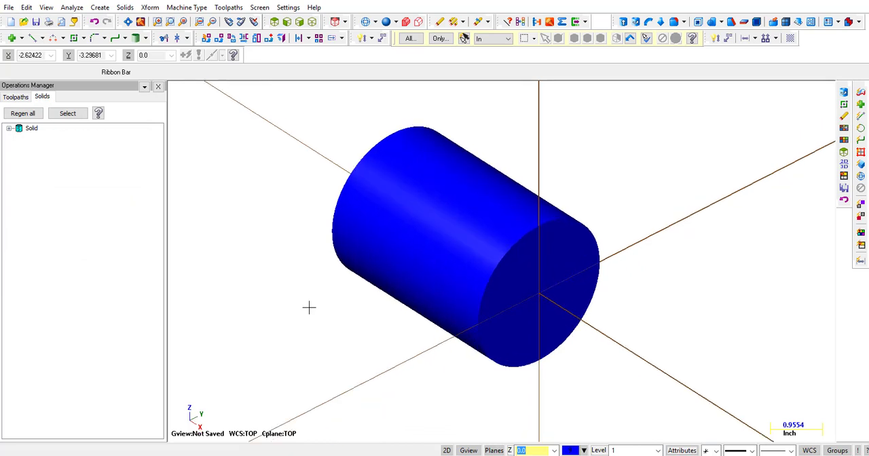
Change the revolve operation's end angle to 180 degrees and regenerate the solid.
click(10, 129)
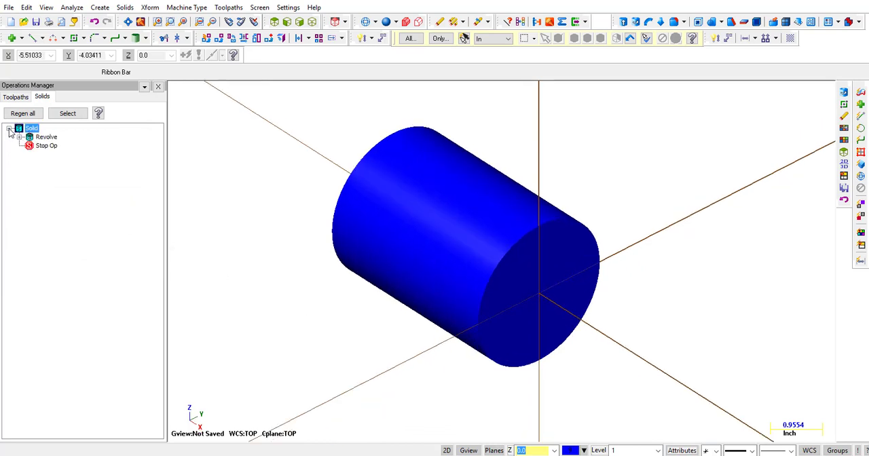
click(20, 138)
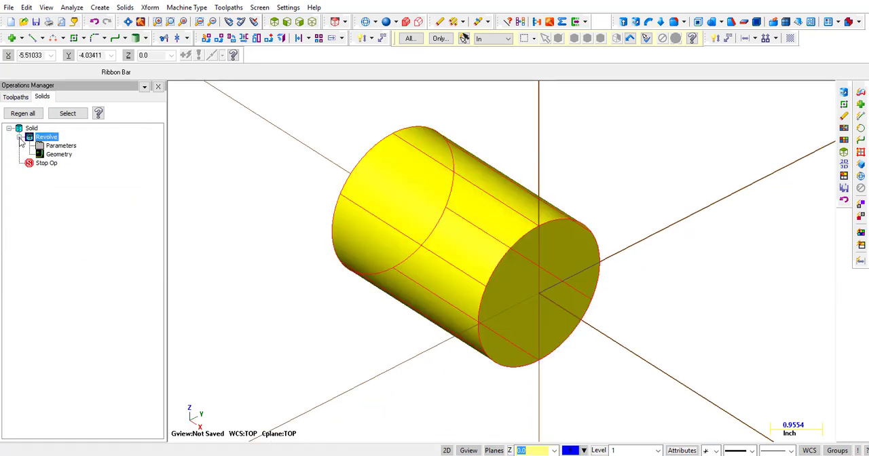
click(57, 147)
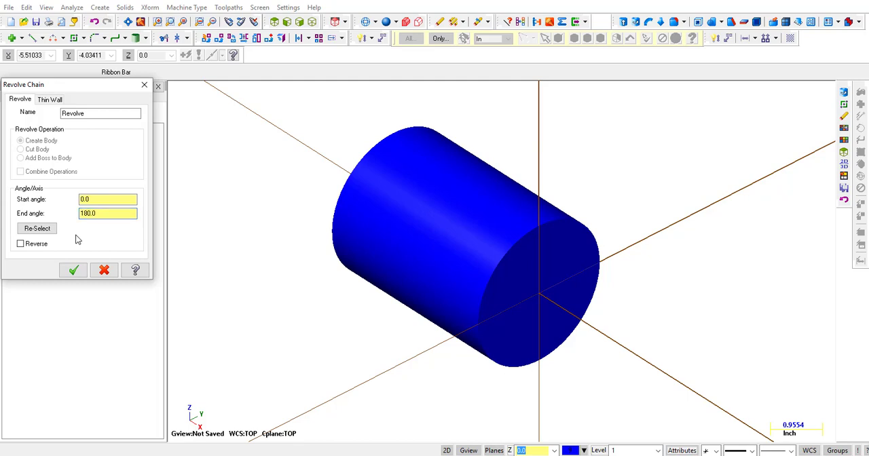
click(73, 270)
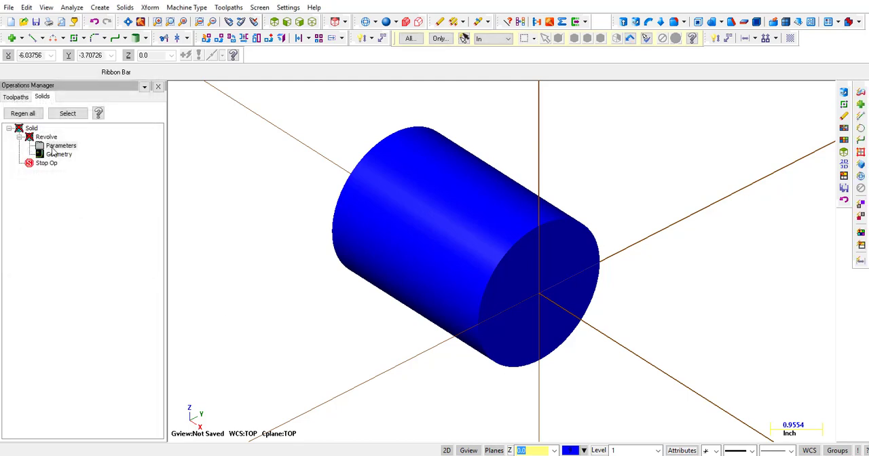
click(34, 115)
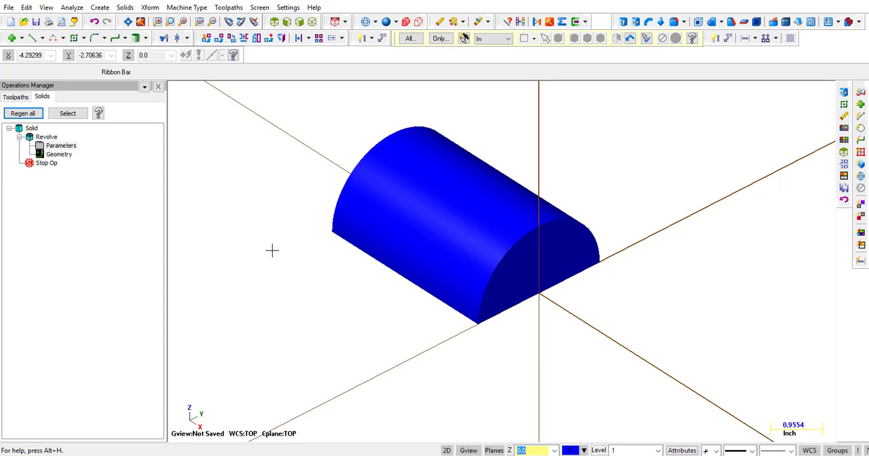
middle_drag(271, 249, 246, 212)
Delete the half-cylinder solid while keeping the rectangle.
right_click(235, 164)
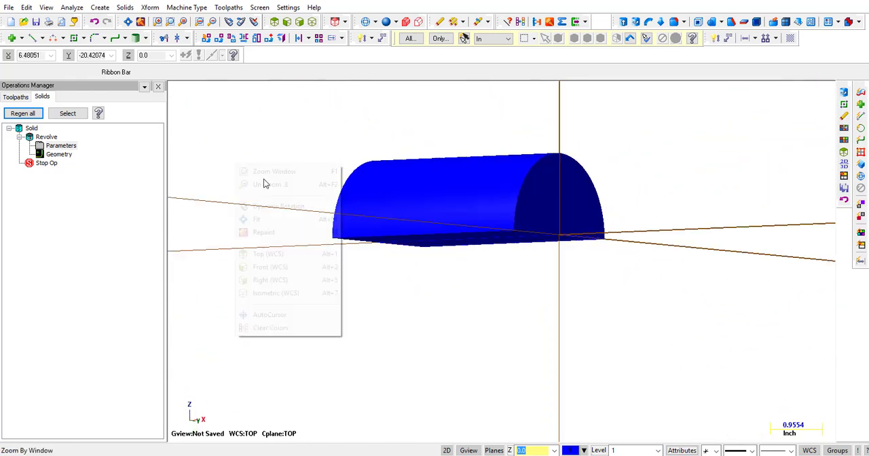
click(269, 251)
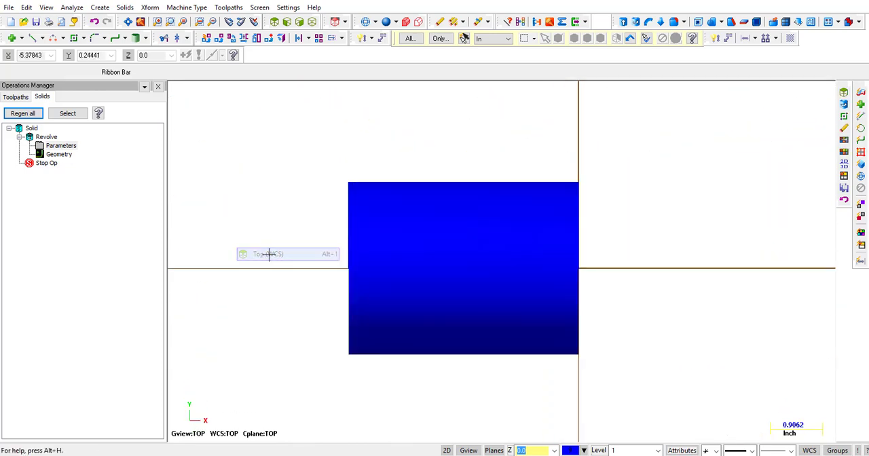
right_click(34, 129)
click(59, 148)
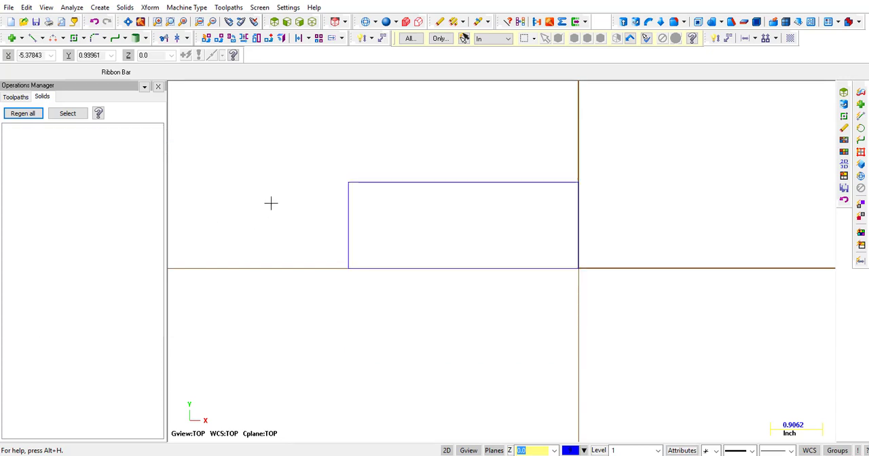
Revolve the rectangle from 0 to 360 degrees about its vertical edge at the origin as a new solid body.
click(125, 8)
click(139, 33)
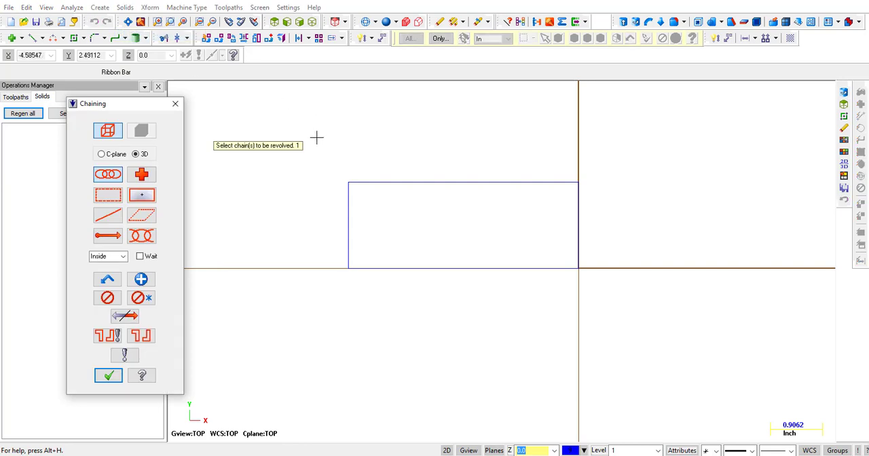
click(370, 182)
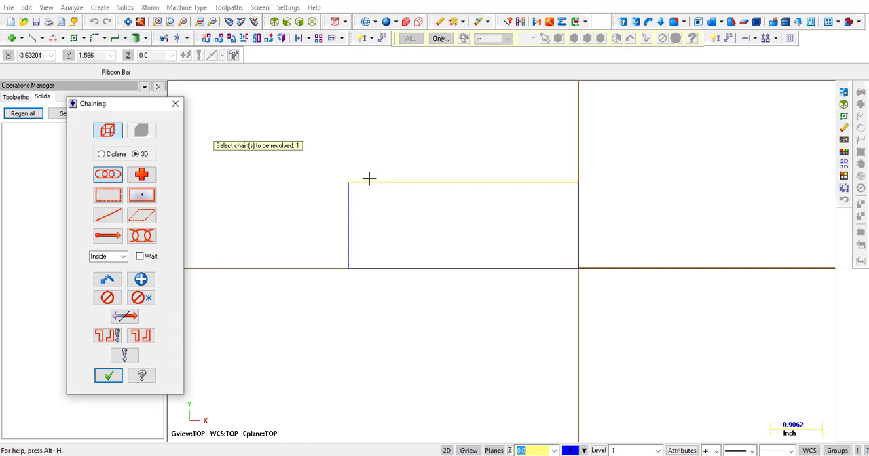
click(109, 375)
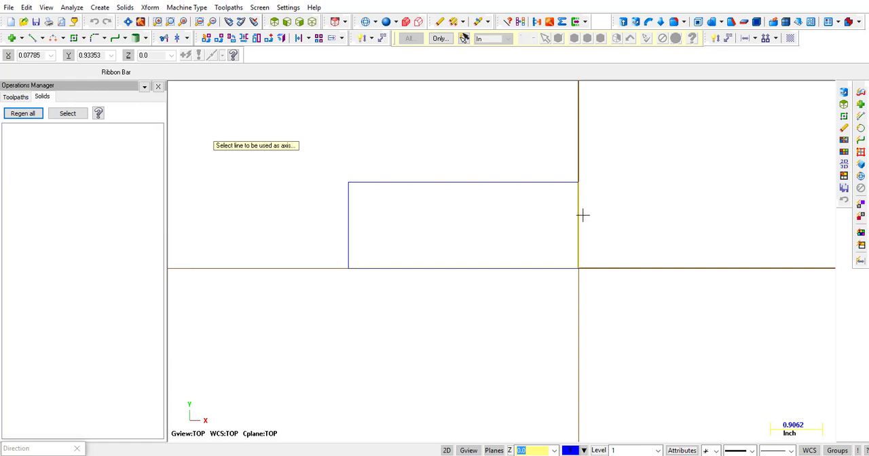
click(582, 216)
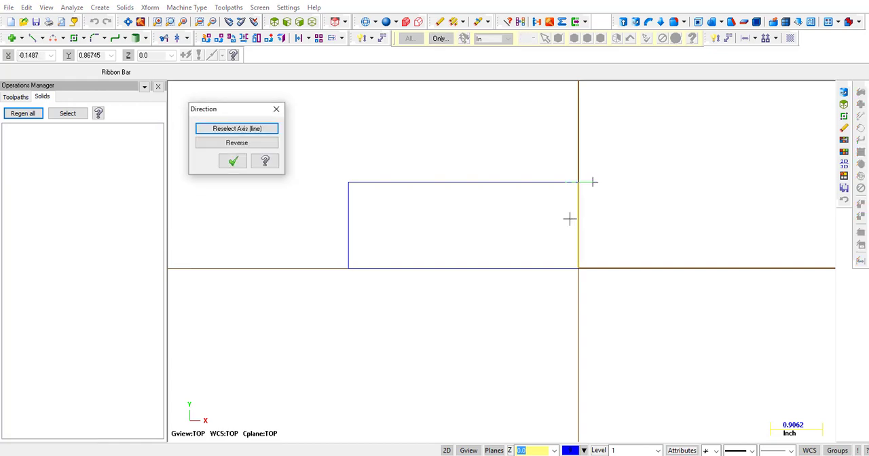
mouse_move(579, 219)
middle_down()
mouse_move(607, 229)
mouse_move(541, 218)
mouse_move(512, 231)
middle_up()
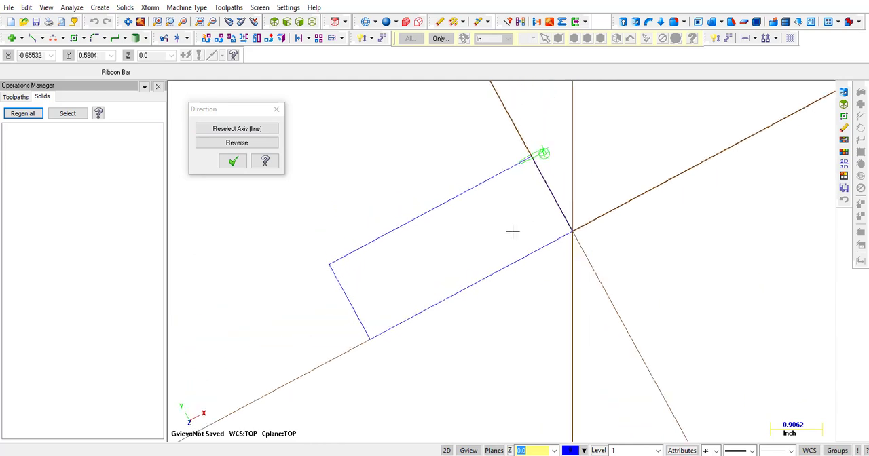
click(233, 162)
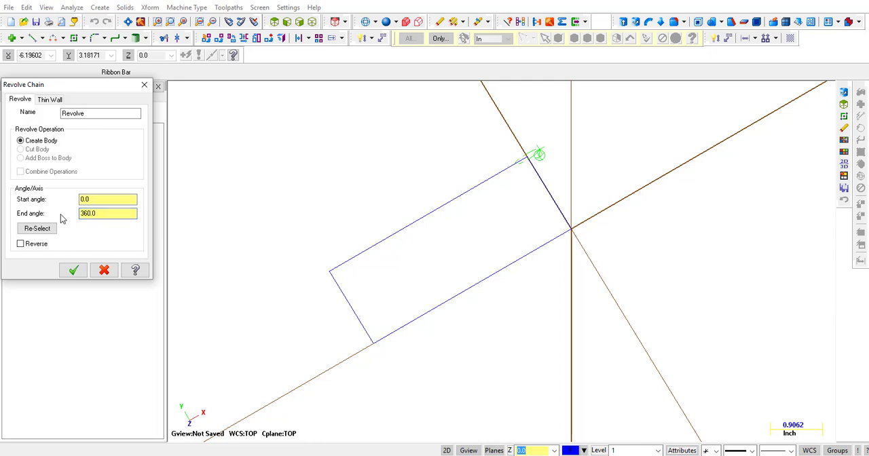
click(73, 271)
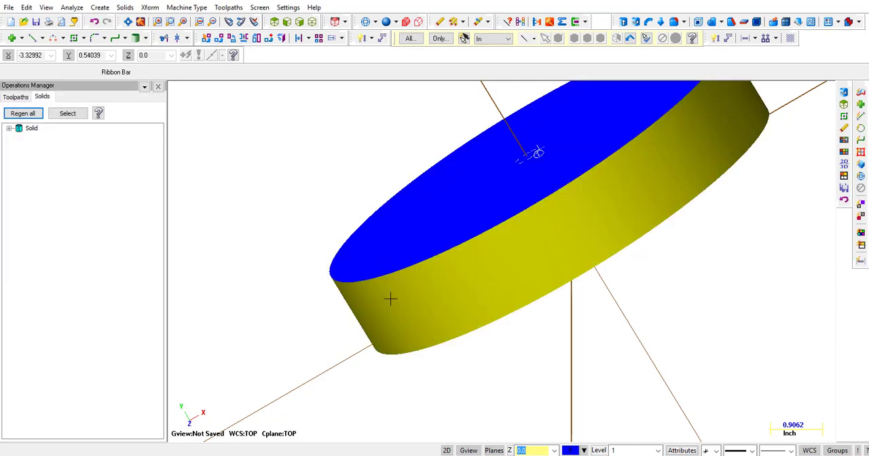
middle_drag(390, 297, 455, 357)
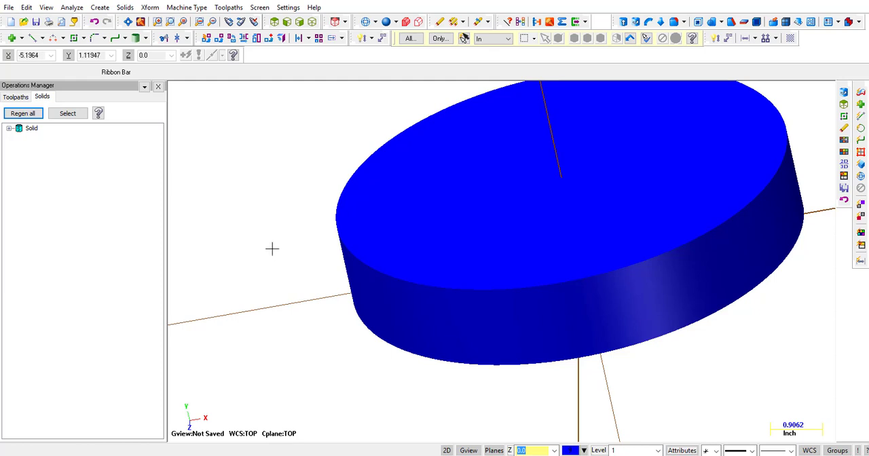
Delete the disc-shaped solid revolved about the vertical edge.
click(8, 129)
right_click(33, 133)
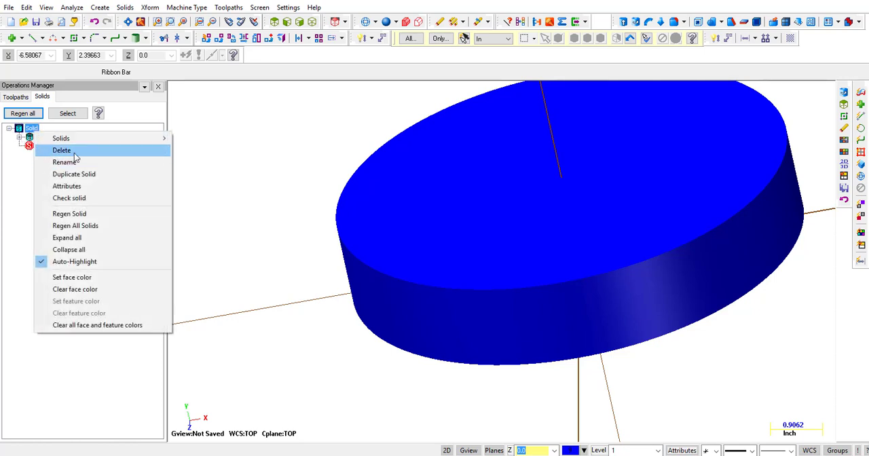
click(53, 150)
Draw a horizontal line about 4.94 inches long in the top plane, extending past both sides of the rectangle, at Y 0.5.
right_click(224, 188)
click(256, 278)
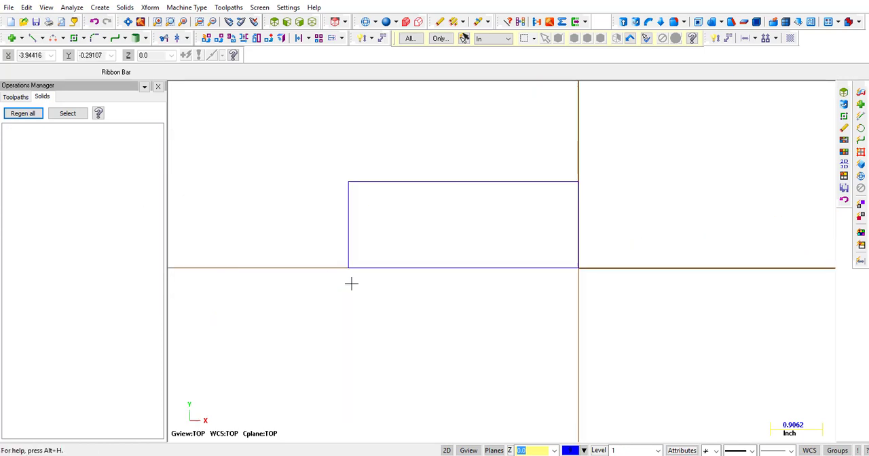
scroll(401, 296, down, 1)
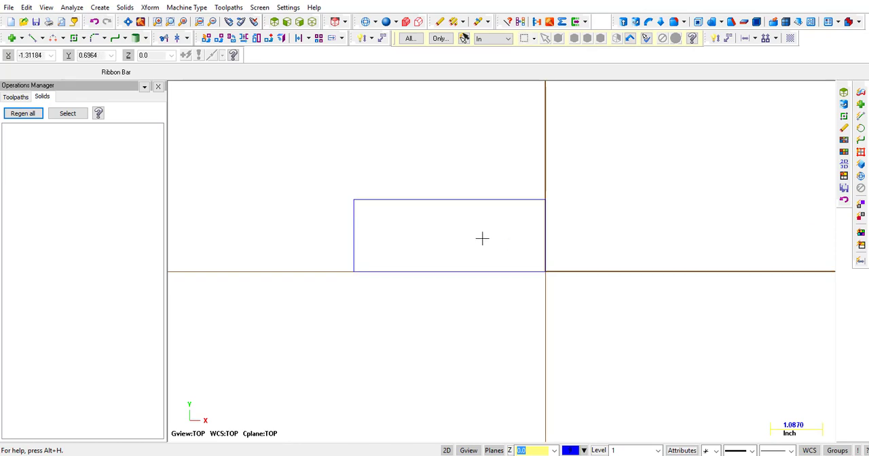
click(33, 39)
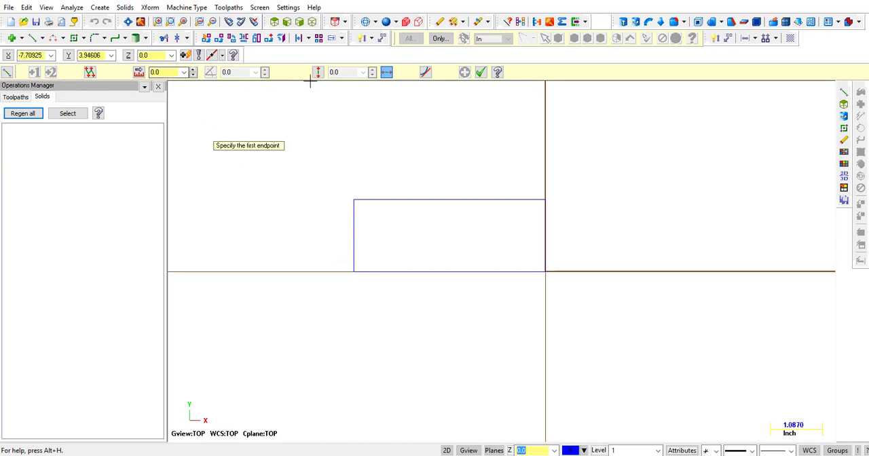
click(335, 222)
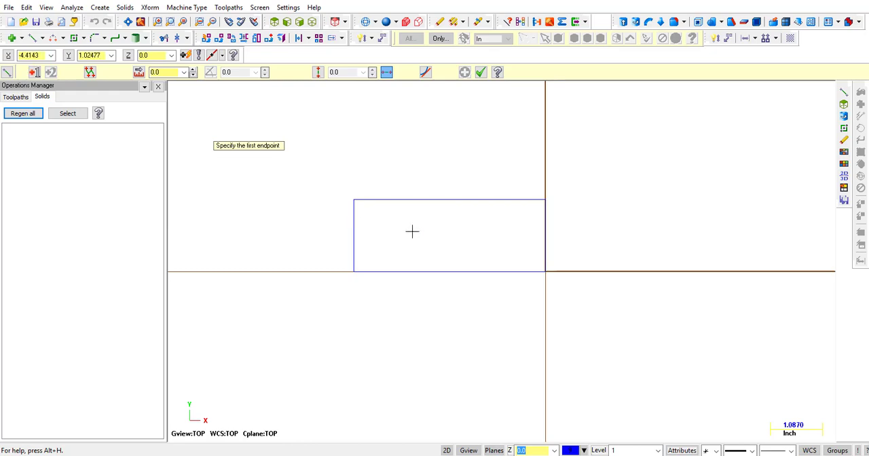
click(570, 236)
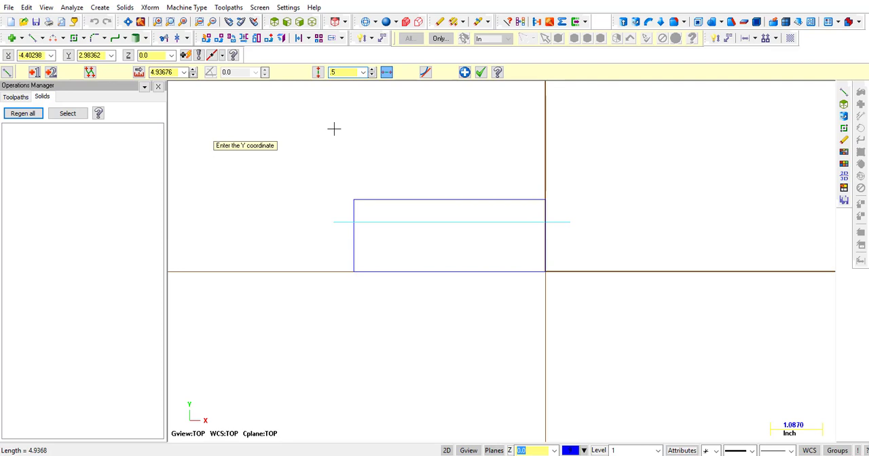
key(Return)
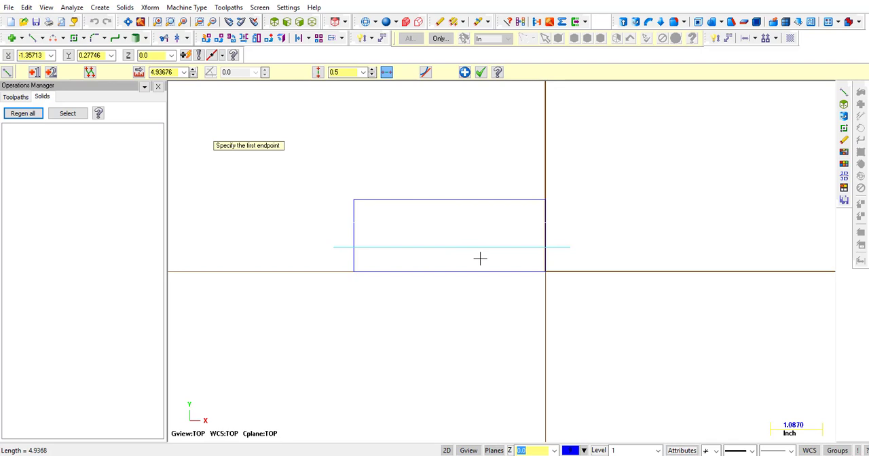
Trim the horizontal line and the rectangle's two vertical sides to each other, forming a closed profile above the line.
click(481, 72)
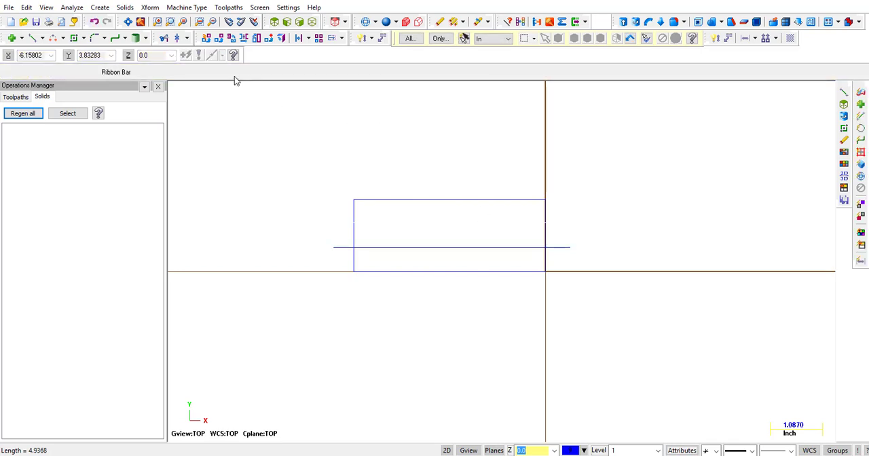
click(164, 38)
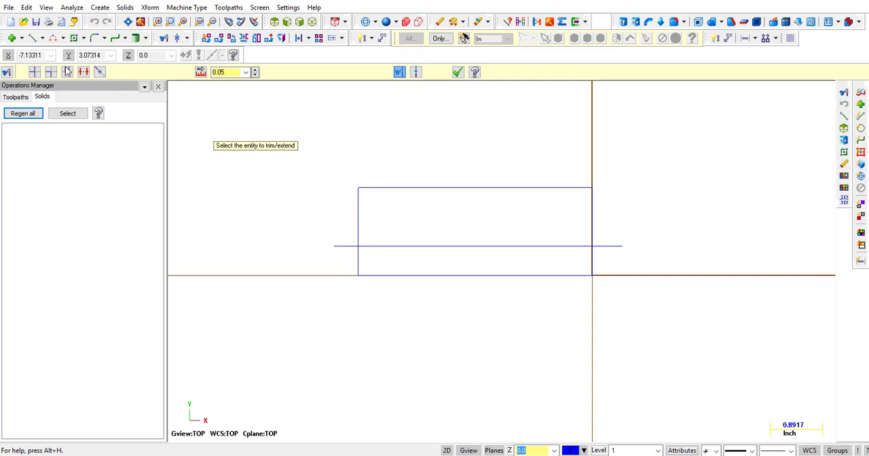
click(359, 228)
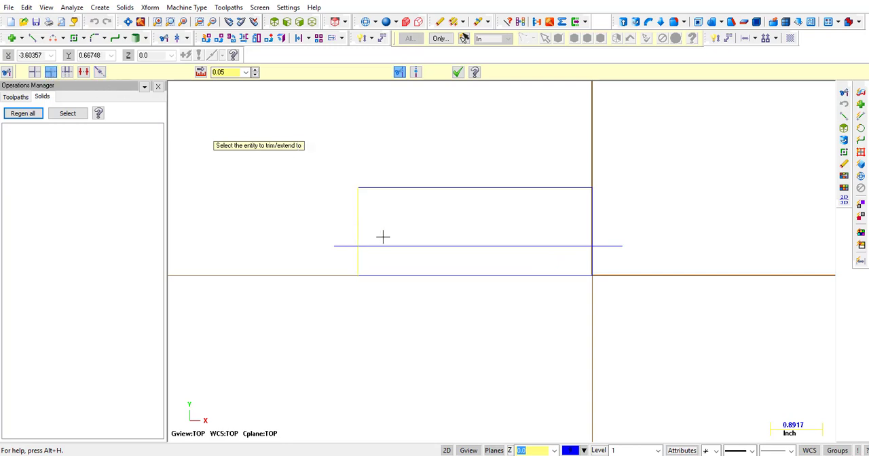
click(386, 243)
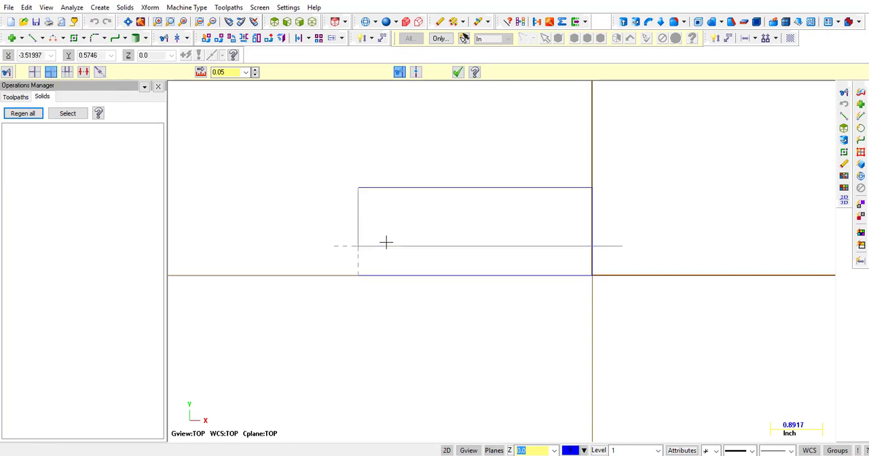
click(563, 244)
click(592, 224)
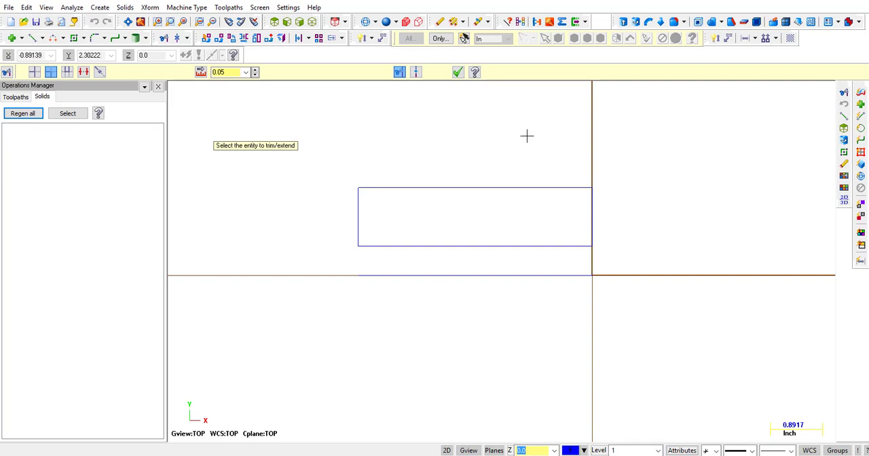
key(Escape)
Revolve the trimmed closed profile from 0 to 360 degrees about the separate line on the X axis as a new solid body.
scroll(441, 138, down, 1)
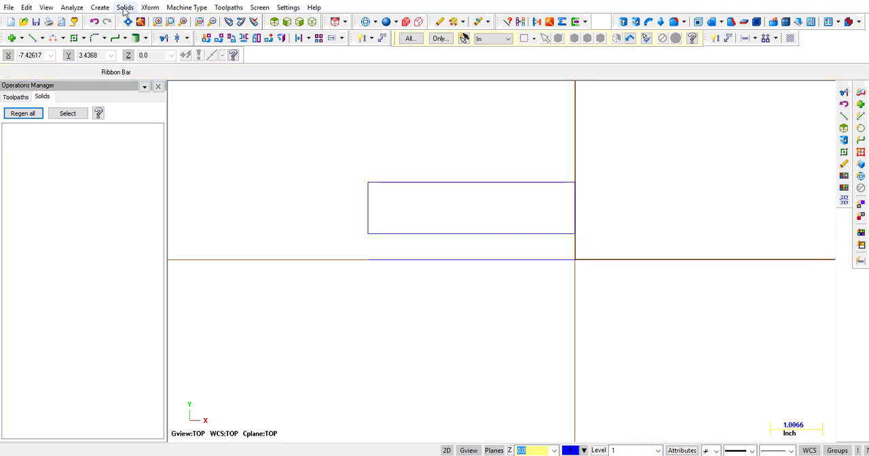
click(125, 7)
click(393, 182)
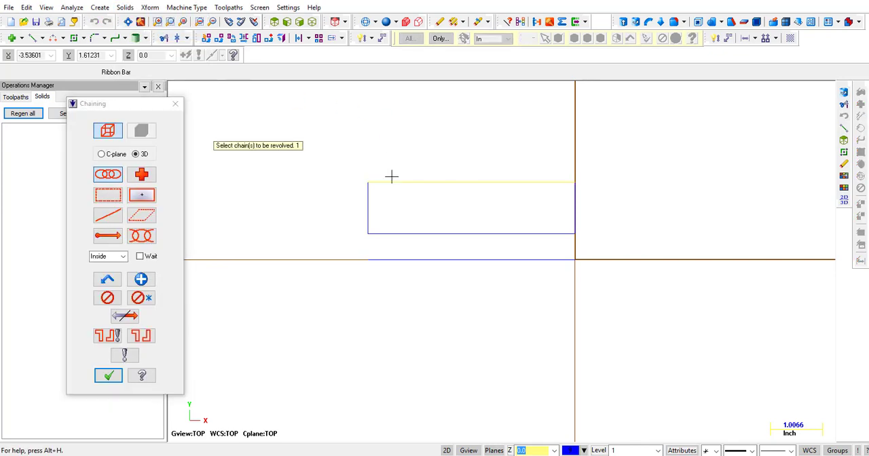
click(109, 376)
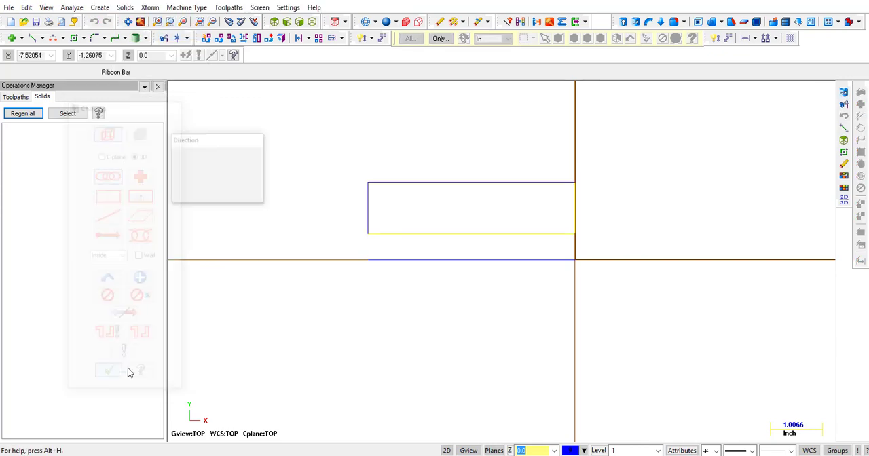
click(385, 258)
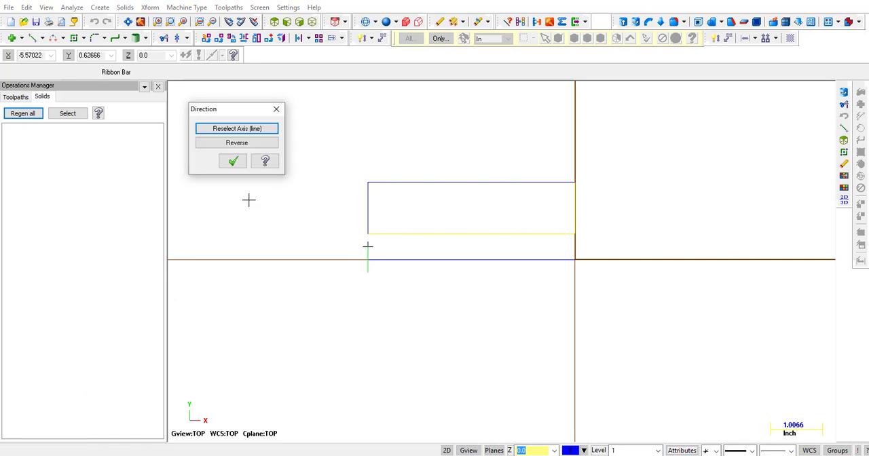
key(Return)
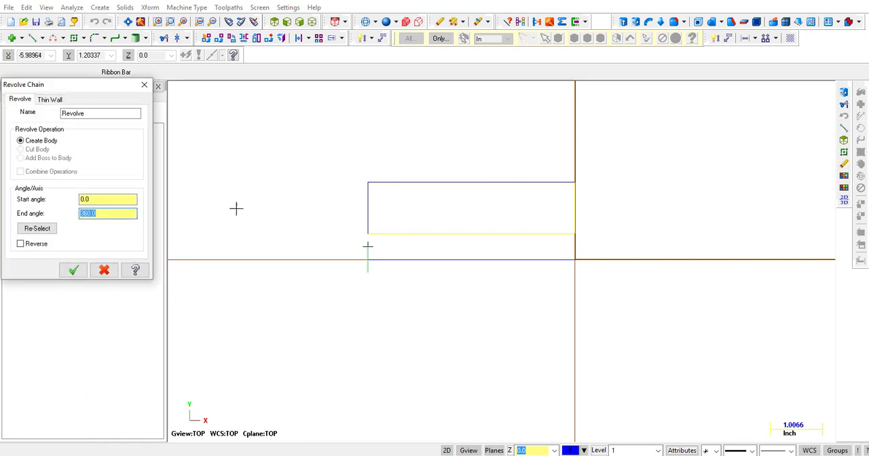
click(73, 271)
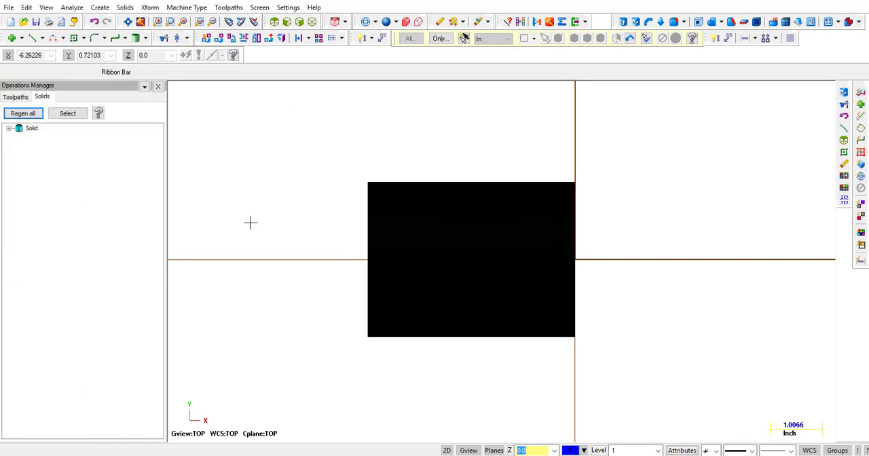
Inspect the hollow cylinder in 3D, and delete the solid from the top wireframe view.
middle_drag(252, 221, 423, 129)
middle_drag(412, 131, 291, 165)
right_click(286, 145)
click(317, 235)
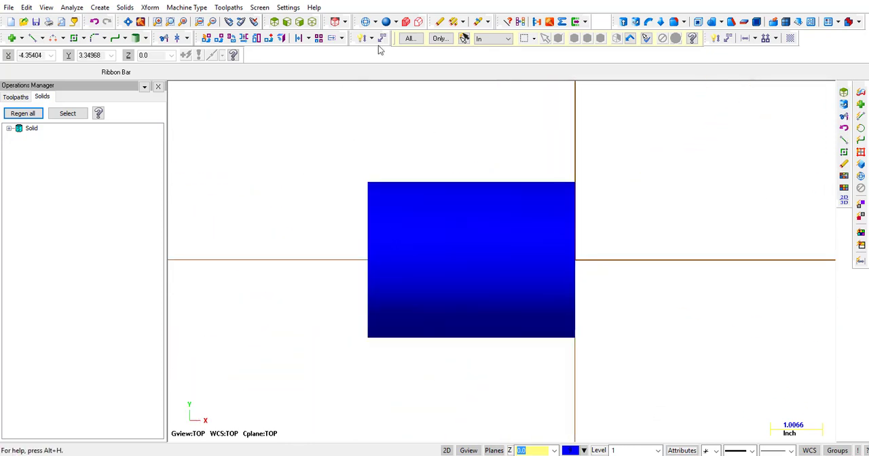
click(366, 22)
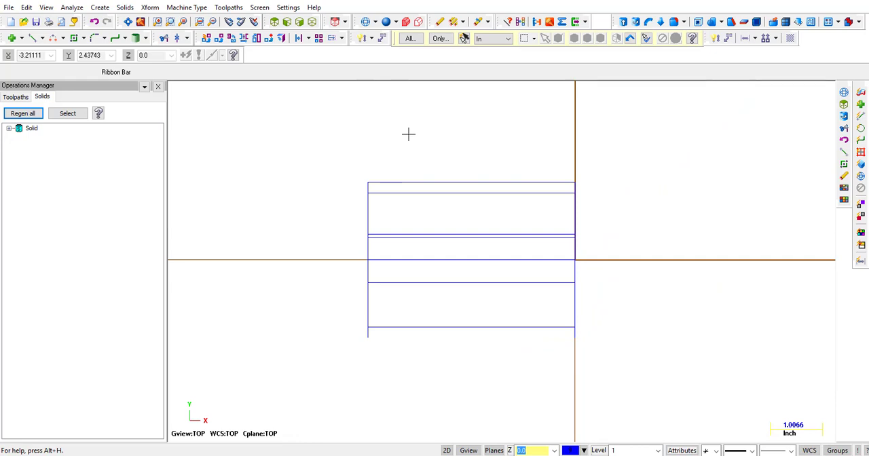
right_click(31, 130)
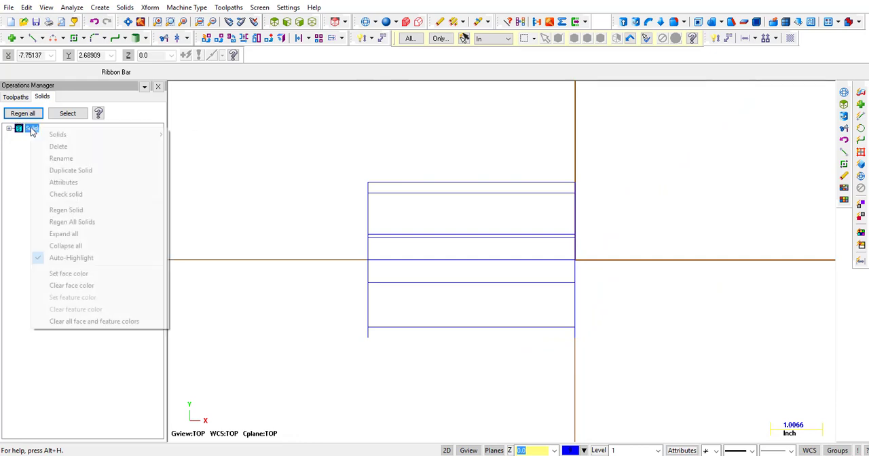
click(57, 148)
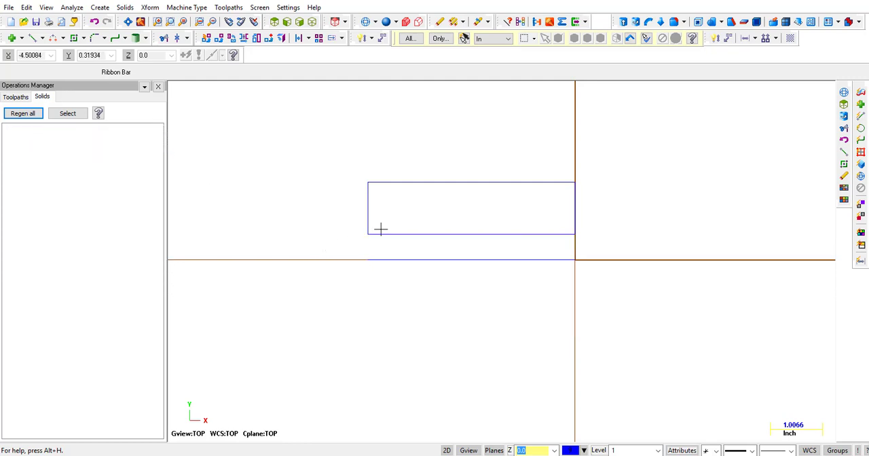
Fillet the closed profile's upper left corner with a 0.28 radius.
scroll(461, 224, up, 1)
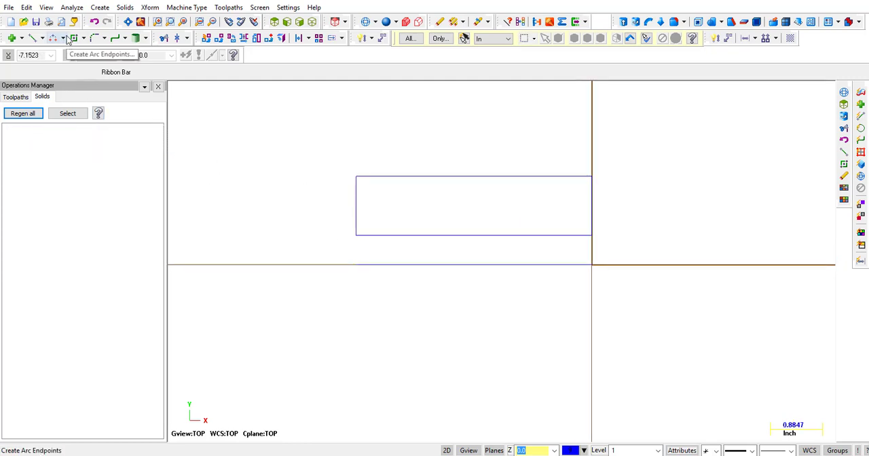
click(95, 38)
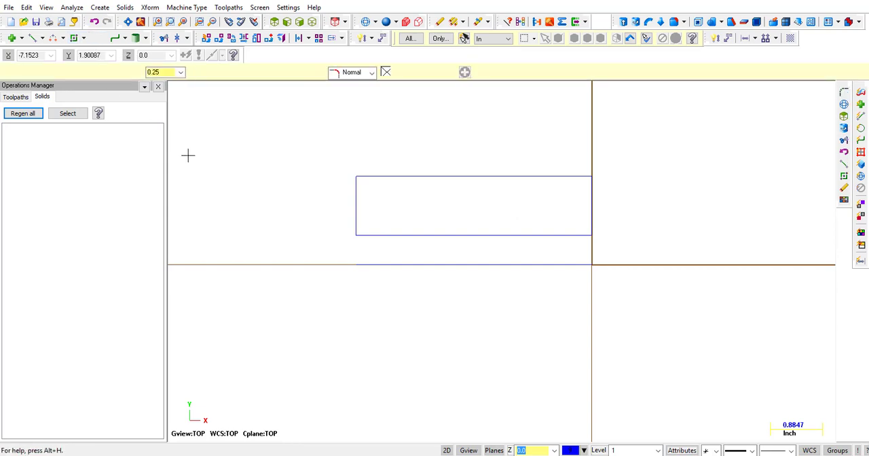
click(353, 200)
click(394, 178)
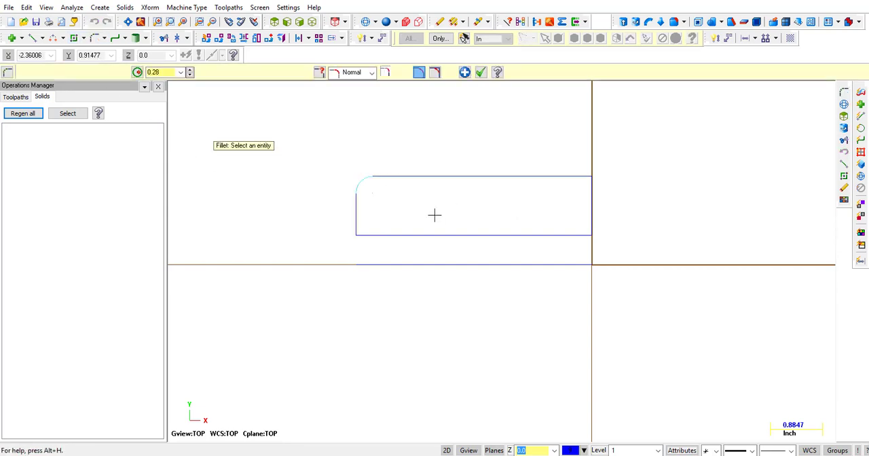
click(481, 72)
Offset the profile's right vertical edge inward as copies four times in succession, spaced 0.25 apart.
click(299, 38)
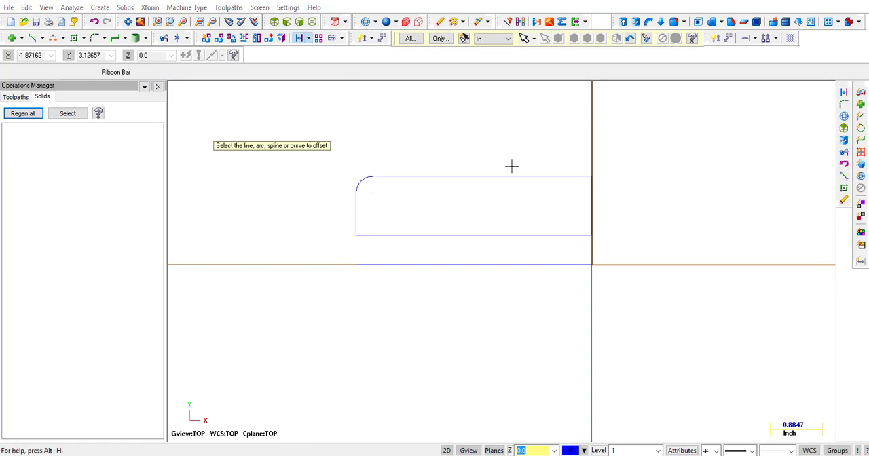
click(590, 207)
click(571, 201)
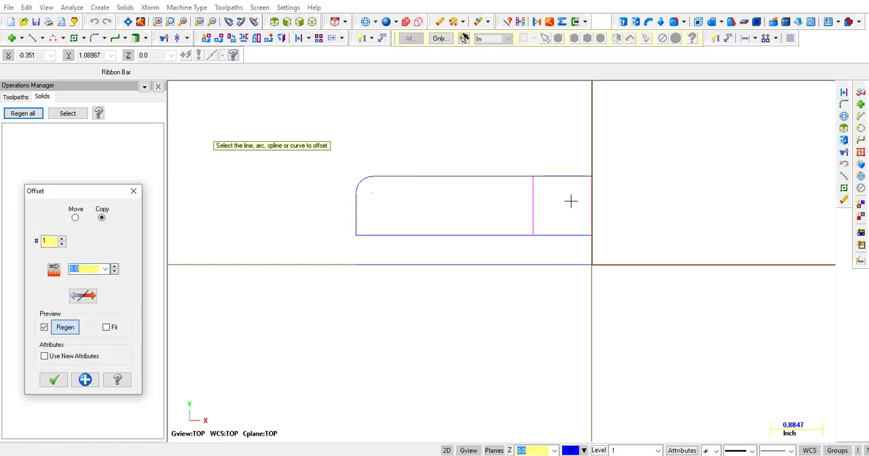
text(.25)
key(Return)
click(578, 197)
click(566, 216)
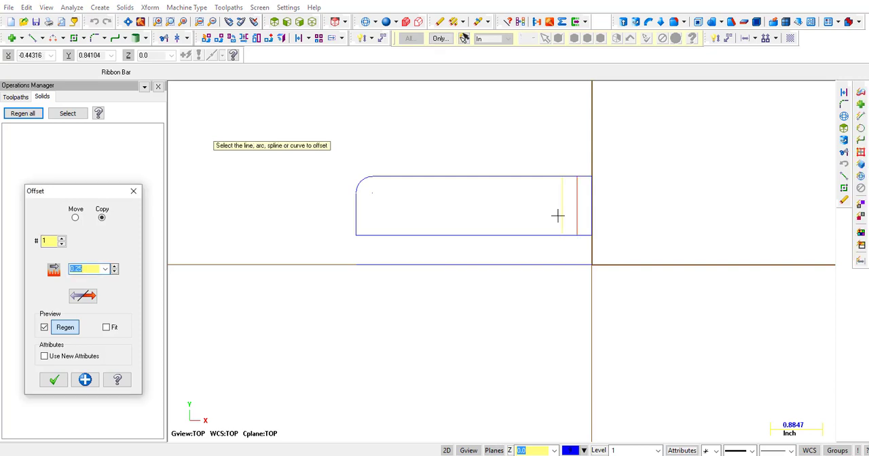
click(562, 212)
click(549, 211)
click(547, 210)
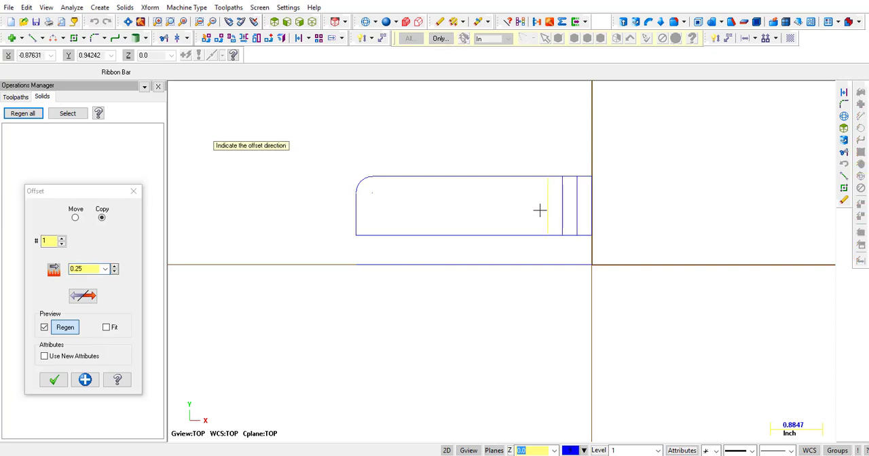
click(540, 211)
click(53, 381)
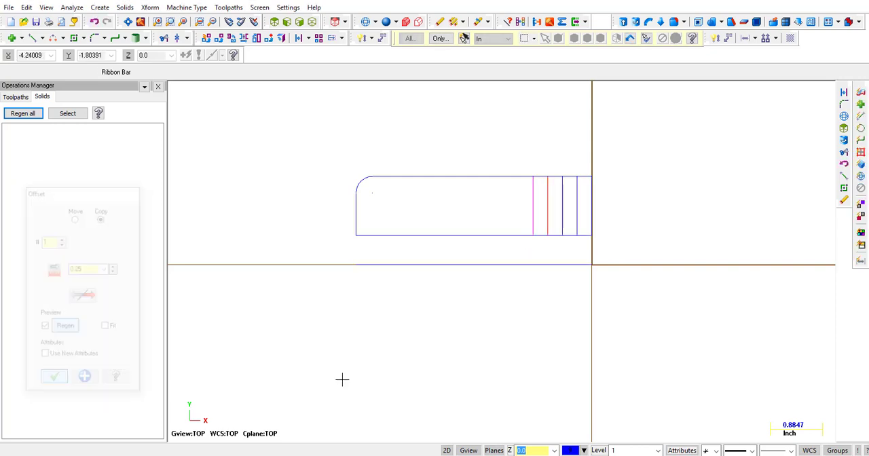
Offset a copy of the profile's top edge downward by 0.1.
click(844, 93)
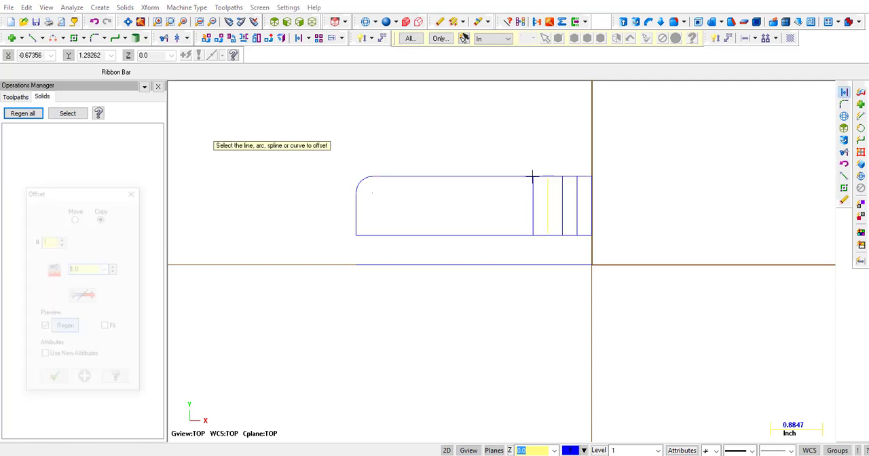
click(505, 179)
click(505, 184)
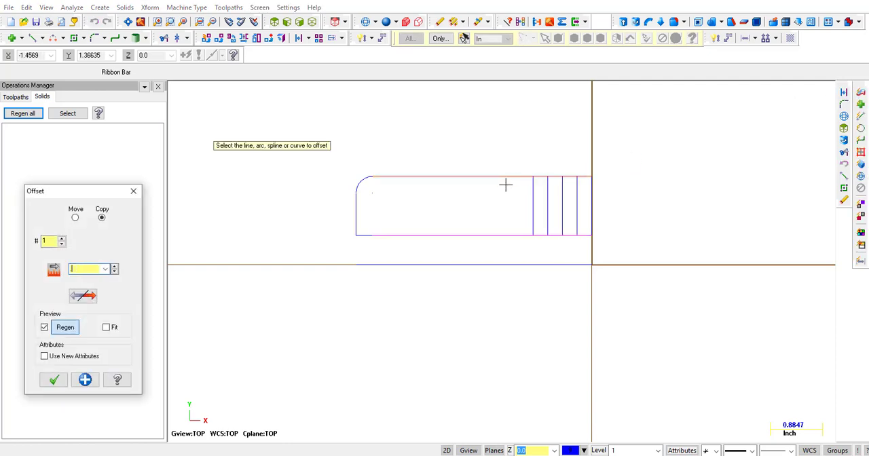
key(Return)
scroll(471, 213, up, 1)
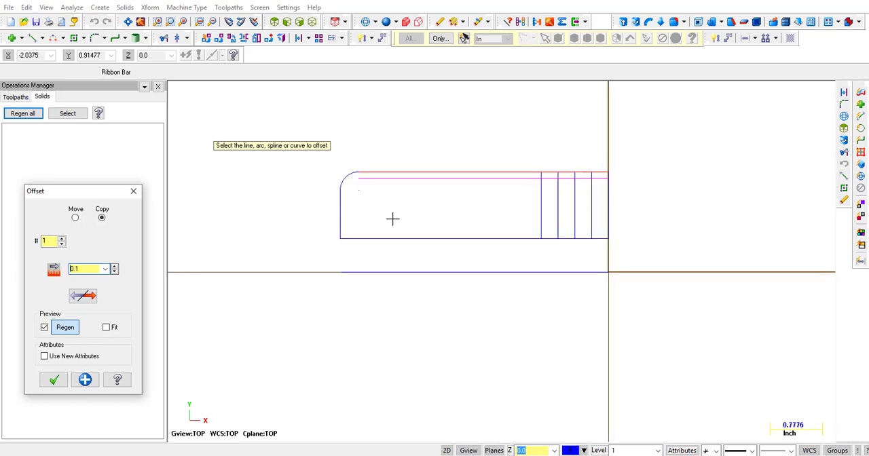
click(54, 380)
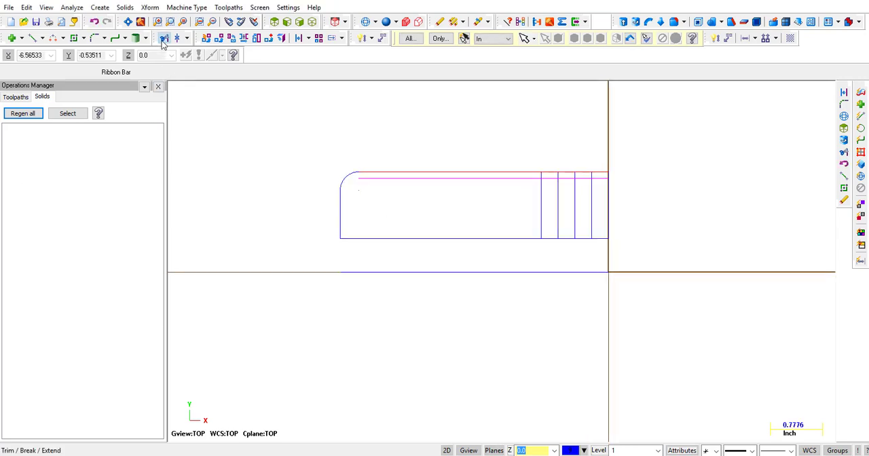
Trim the surplus offset and top-edge segments with Divide/Delete, leaving two rectangular grooves in the profile's top edge near its right end.
click(163, 38)
click(83, 72)
scroll(459, 196, up, 1)
click(466, 179)
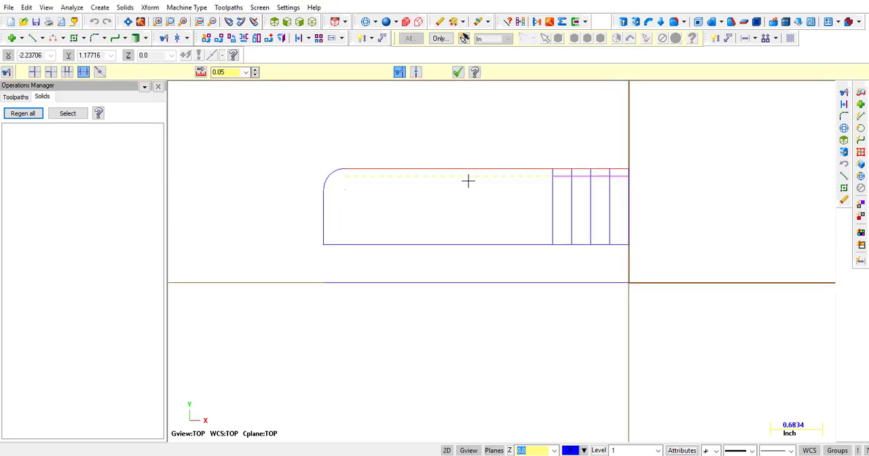
click(610, 204)
click(619, 179)
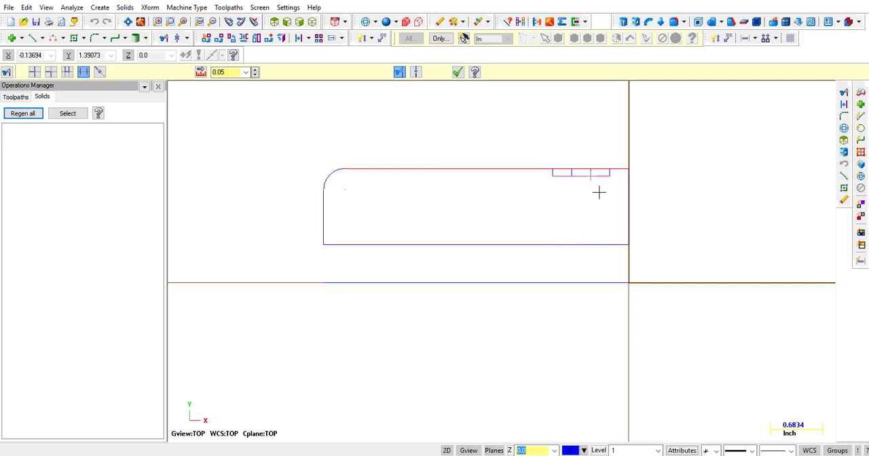
scroll(597, 190, up, 2)
click(583, 177)
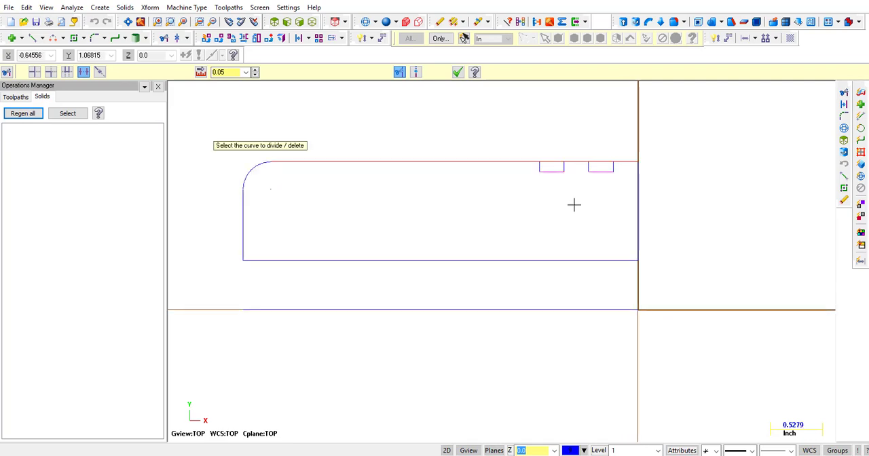
key(Escape)
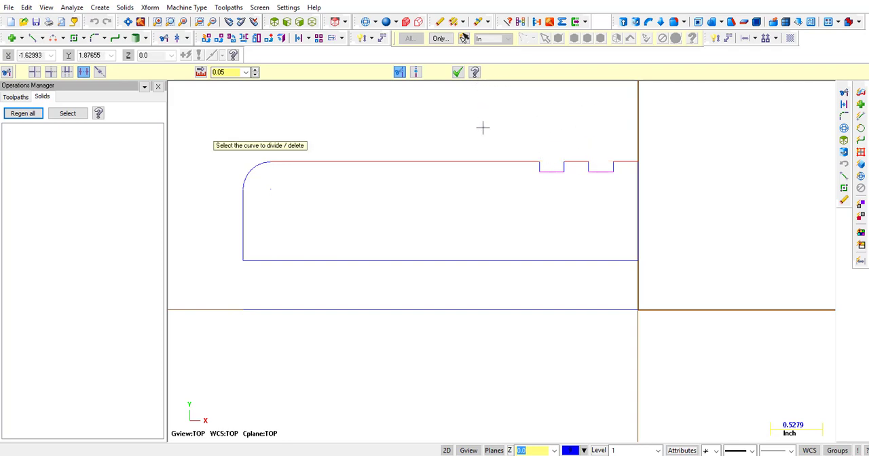
click(459, 73)
Revolve the closed grooved profile from 0 to 360 degrees about the line on the X axis as a new solid body.
scroll(482, 139, down, 3)
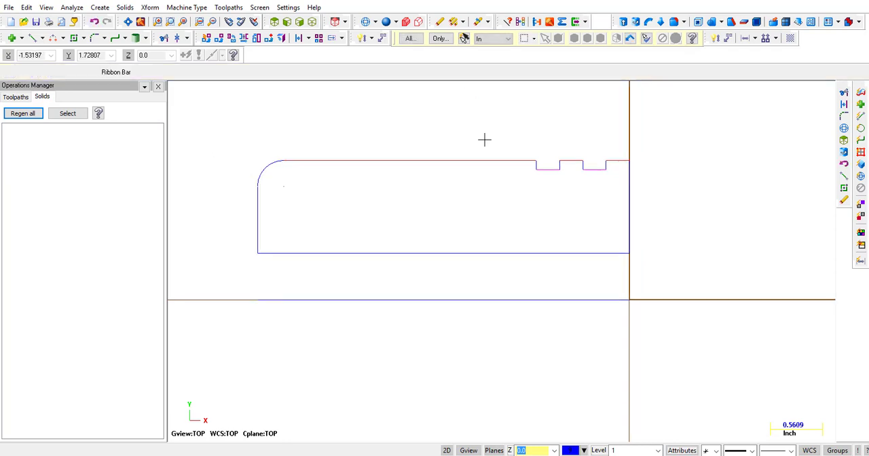
click(125, 8)
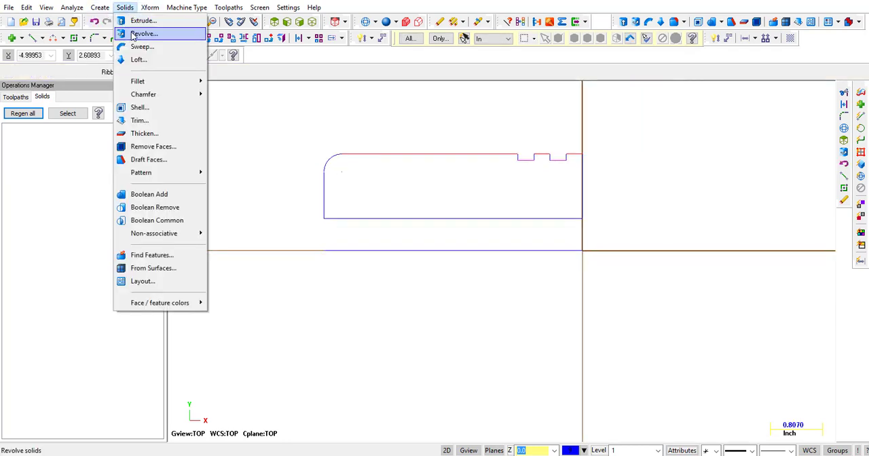
click(143, 34)
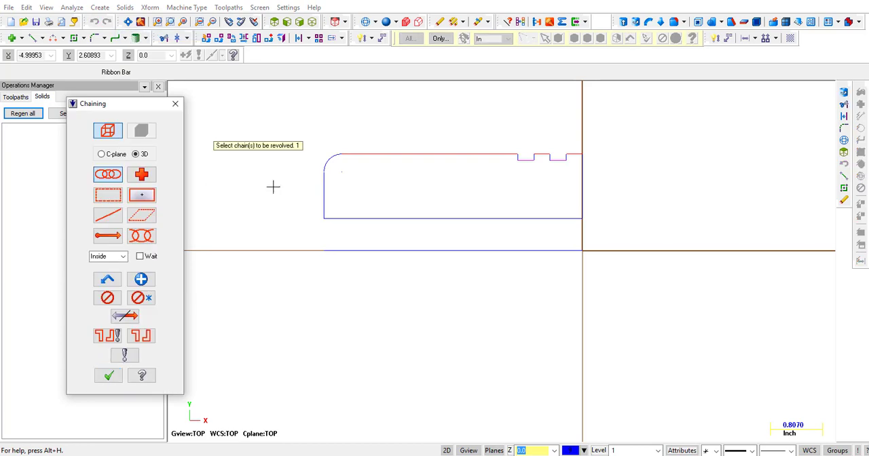
click(323, 199)
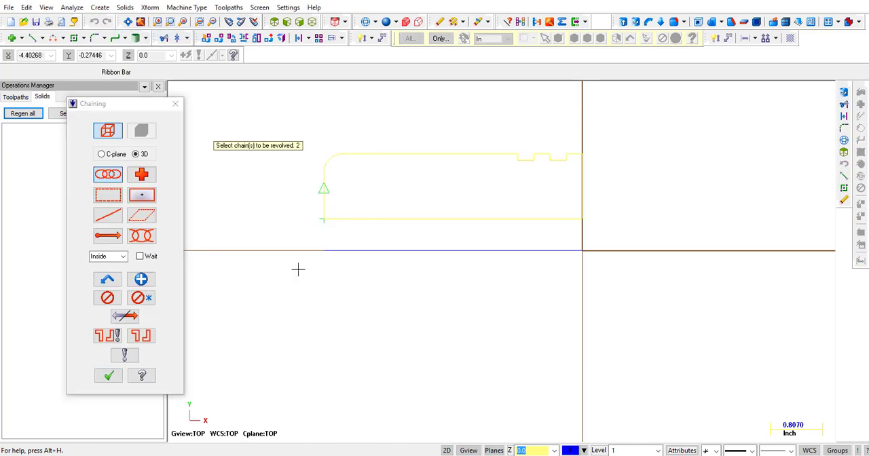
click(108, 375)
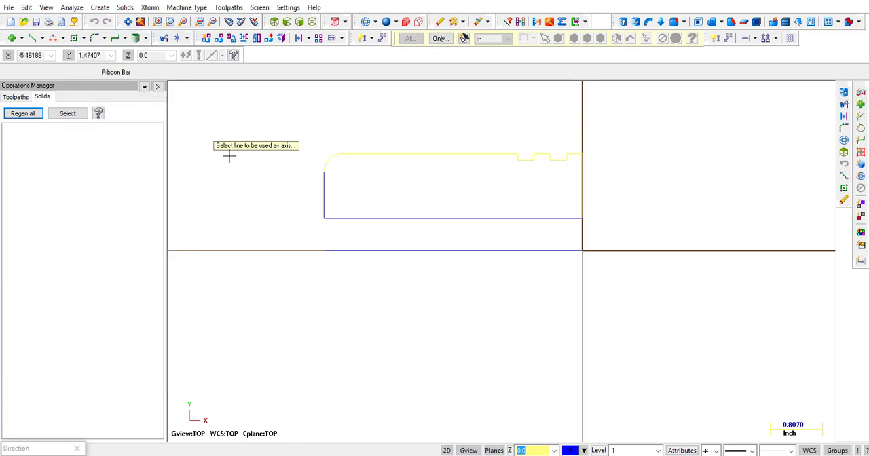
click(356, 250)
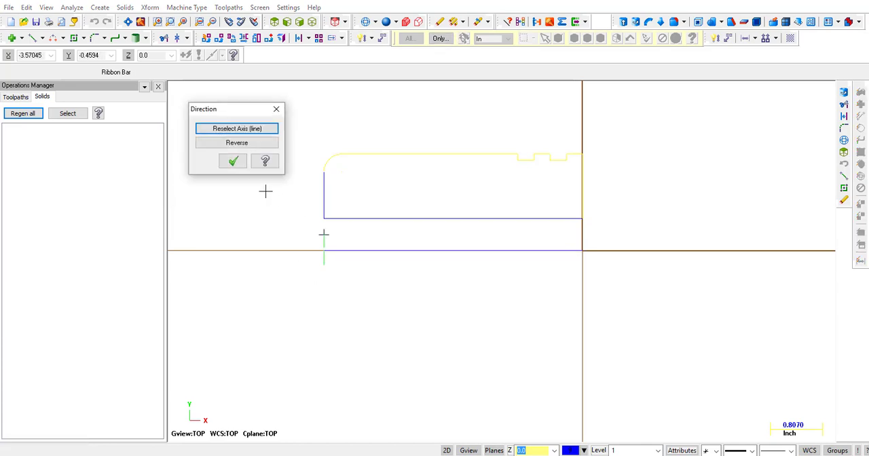
click(233, 162)
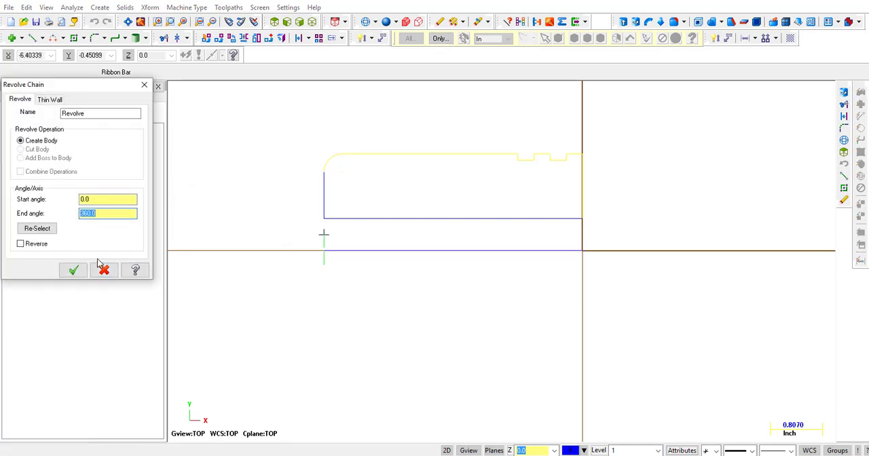
click(74, 270)
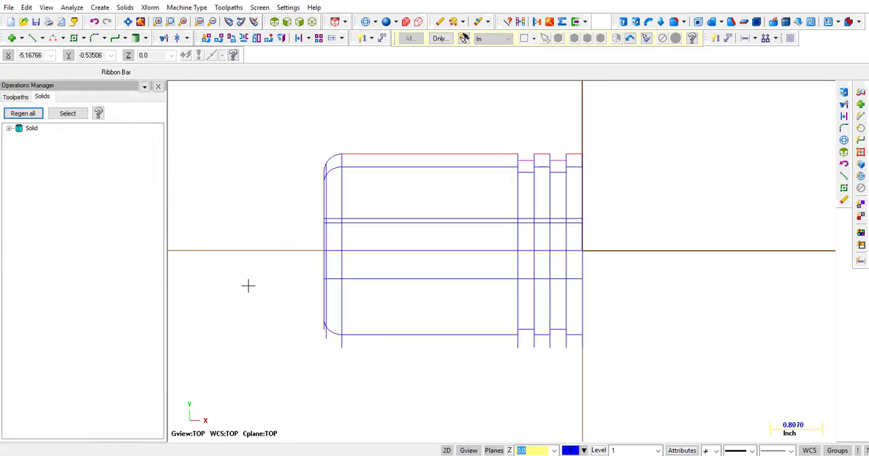
Shade the revolved solid and inspect its filleted end, grooves and central bore from both ends.
click(387, 22)
middle_drag(274, 154, 229, 112)
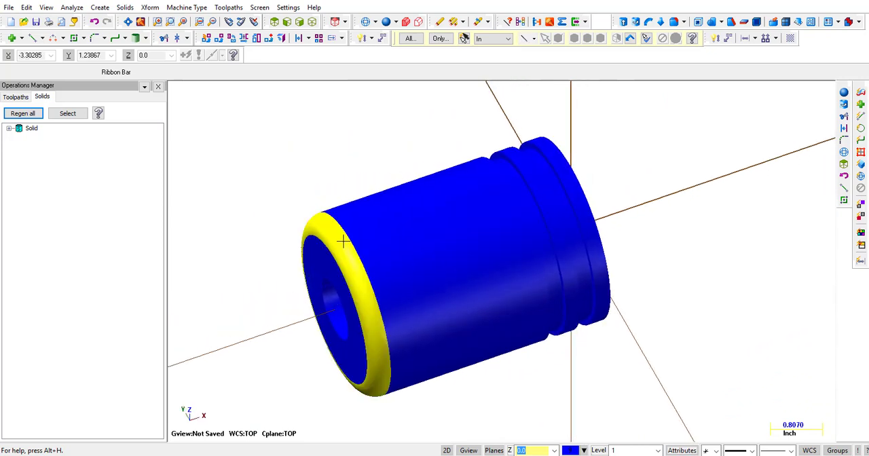
middle_drag(286, 154, 504, 162)
scroll(460, 255, down, 4)
scroll(628, 311, down, 2)
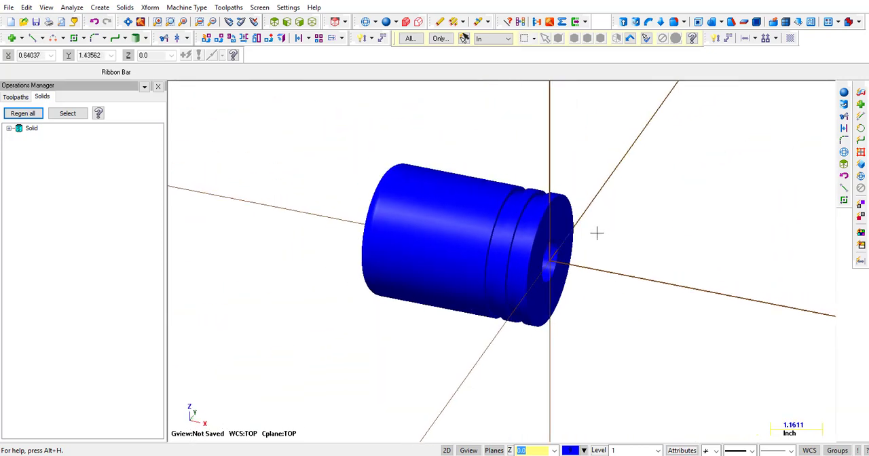
scroll(596, 229, up, 2)
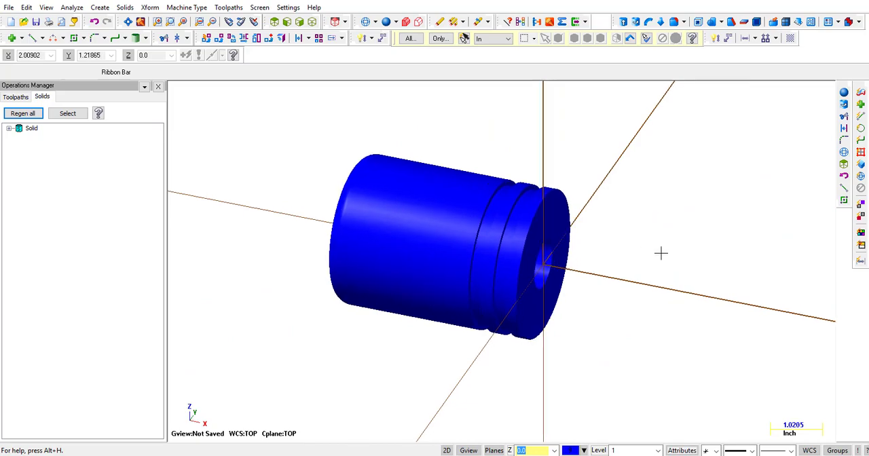